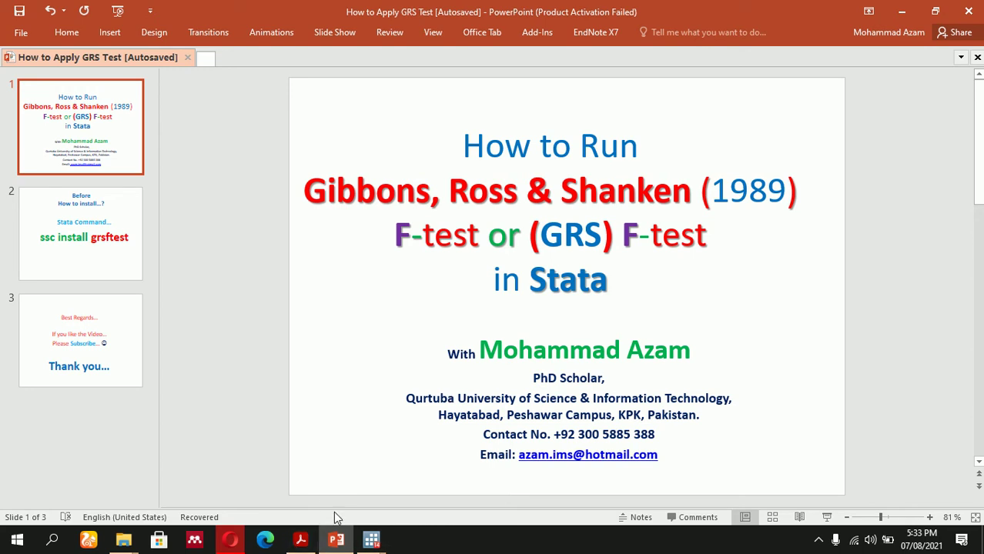
- Find the GRS F-test mention in Table 3 on page 12 of the PDF, then return to PowerPoint
click(302, 542)
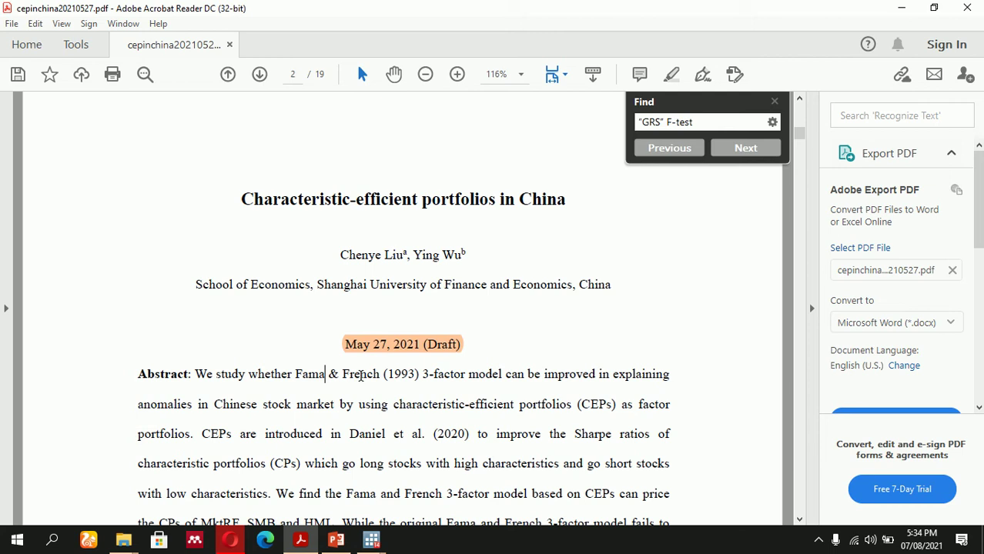
click(745, 149)
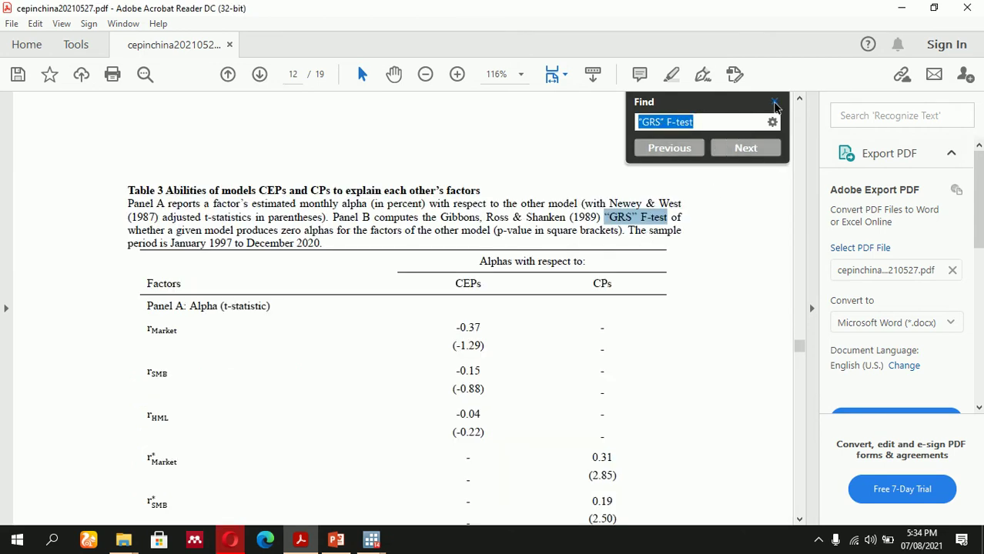
click(775, 103)
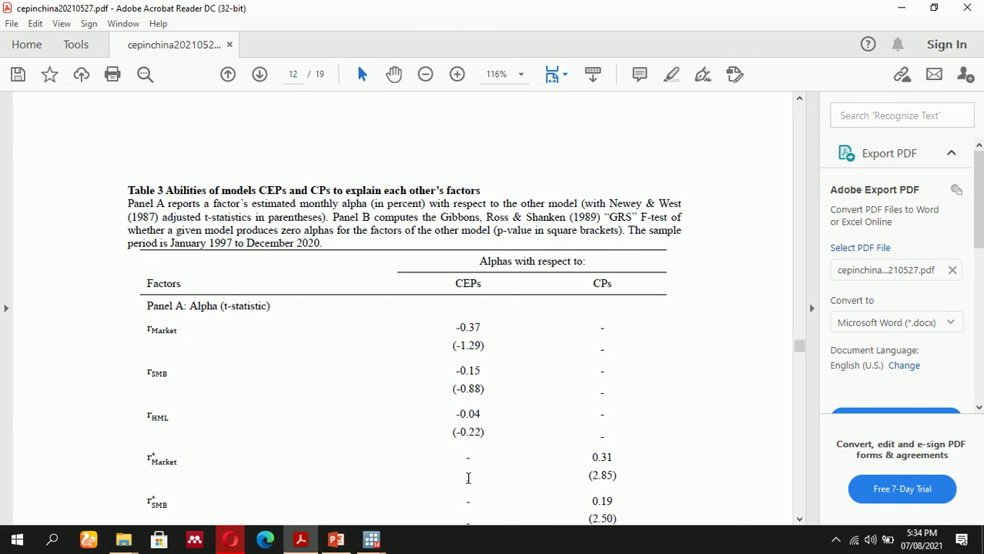
click(338, 544)
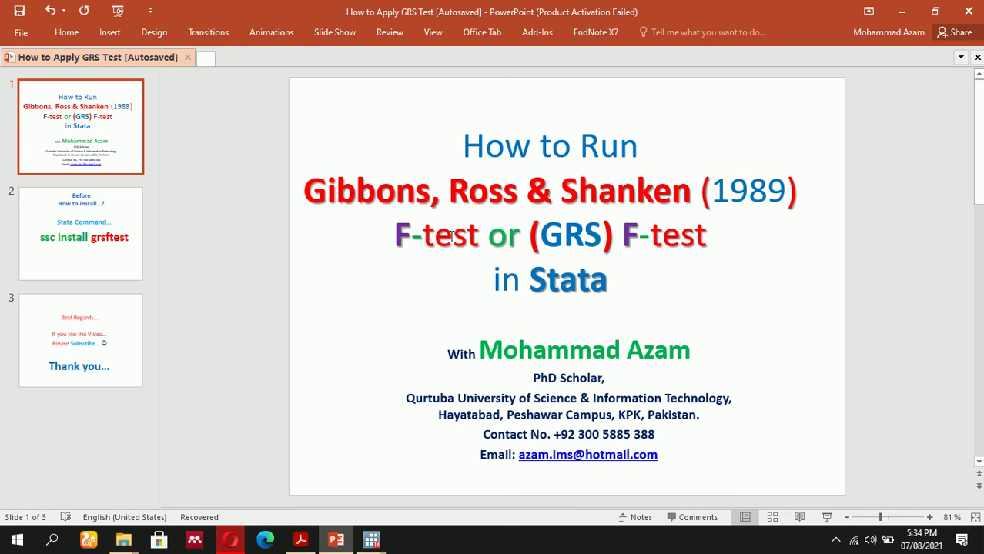
- Highlight 'F-test' in slide 1's title and select the title text box
drag(396, 236, 479, 239)
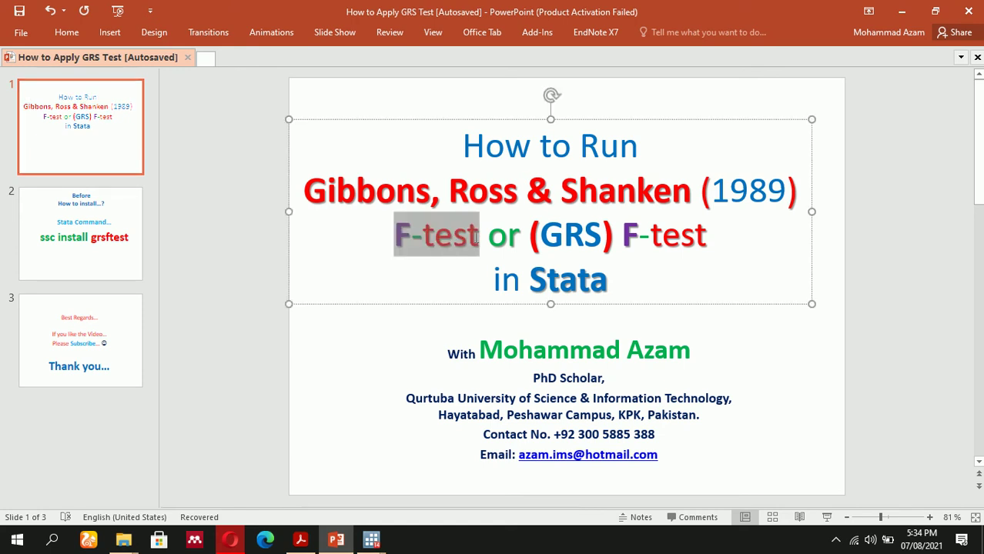
click(340, 348)
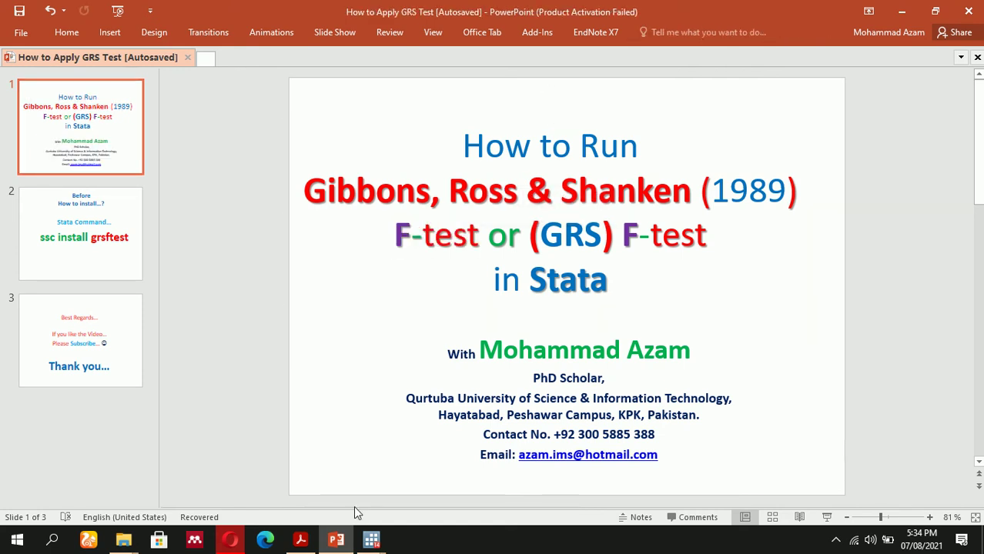
mouse_move(373, 543)
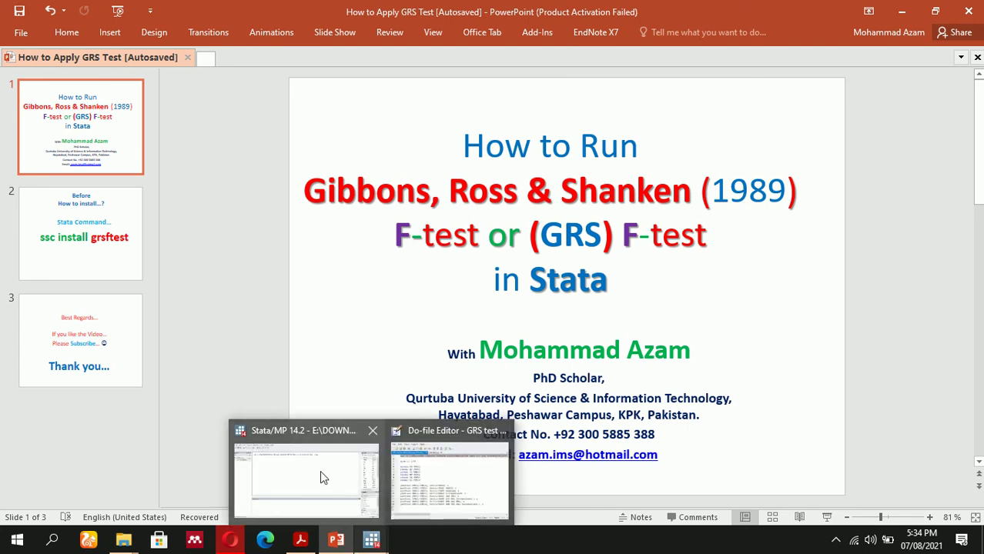
click(341, 304)
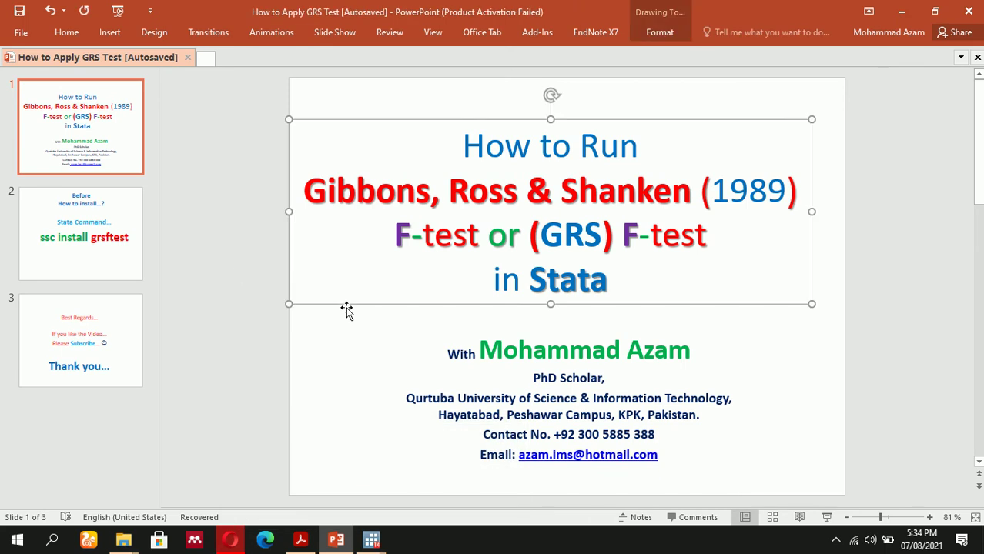
- Review slide 2's ssc install grsftest command by highlighting grsftest, then bring Stata forward
click(91, 239)
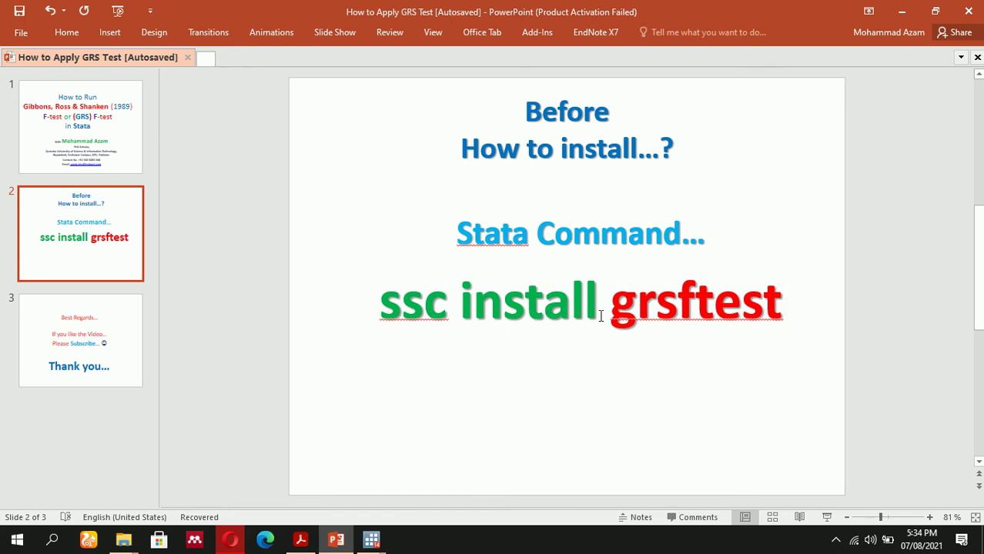
click(681, 306)
double_click(681, 305)
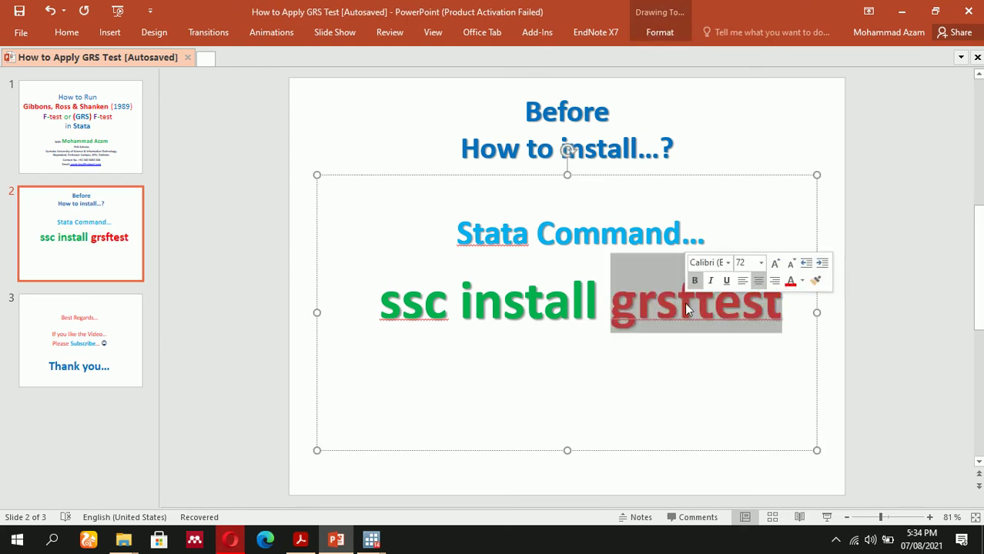
click(687, 306)
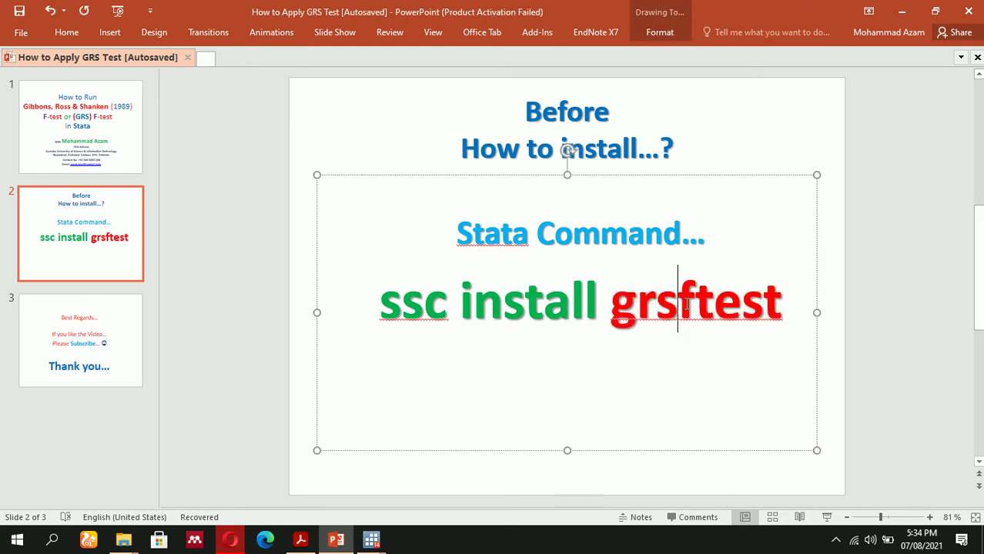
drag(681, 305, 696, 306)
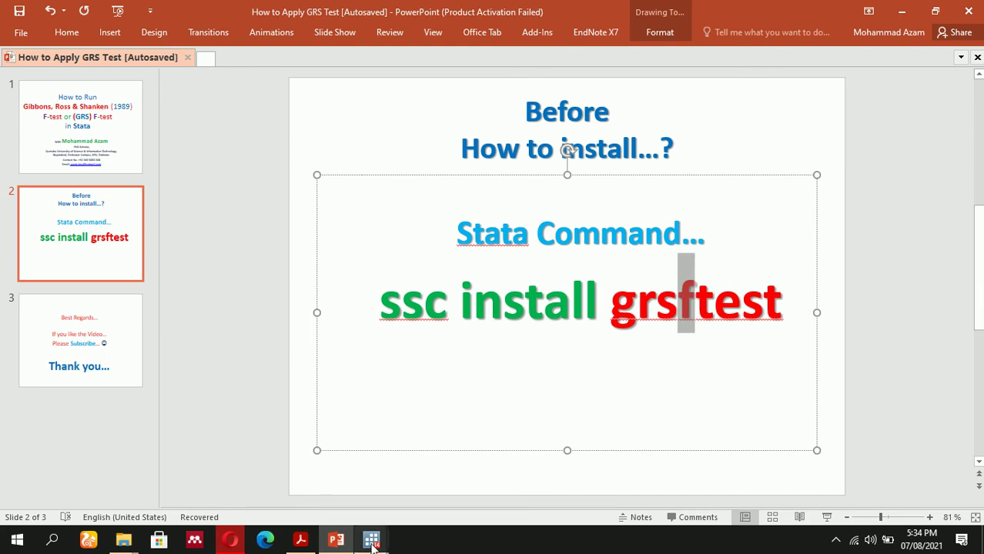
mouse_move(373, 543)
click(317, 476)
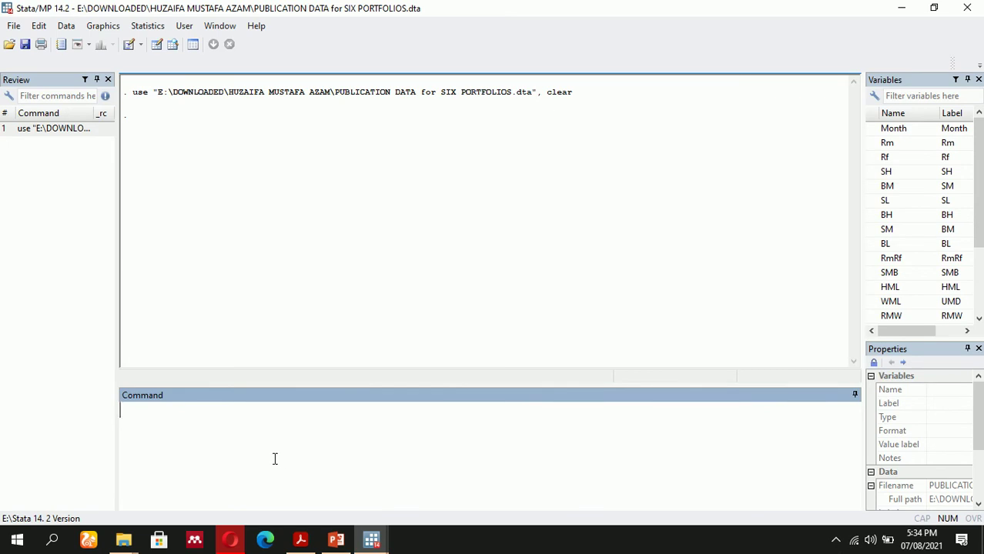
click(320, 262)
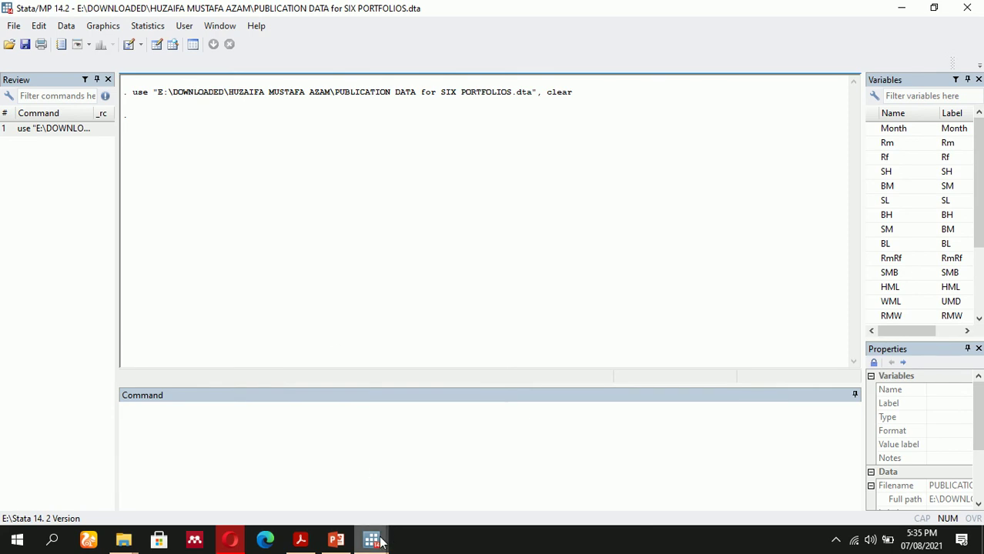
click(347, 418)
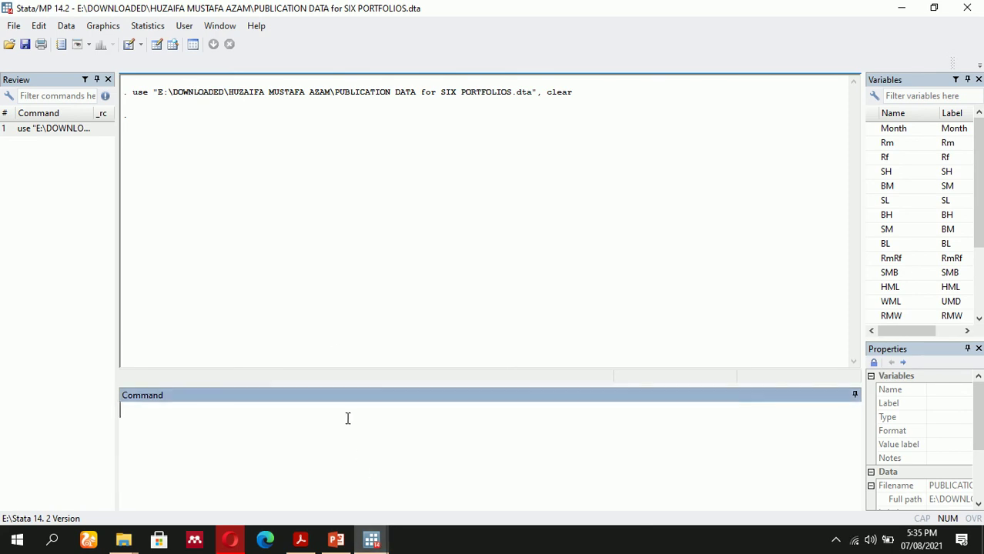
click(255, 310)
- Run do-file lines 5–10 renaming SH, BM, SL, BH, SM, BL to SBM01–SBM06, then return to the main window
click(371, 539)
click(392, 417)
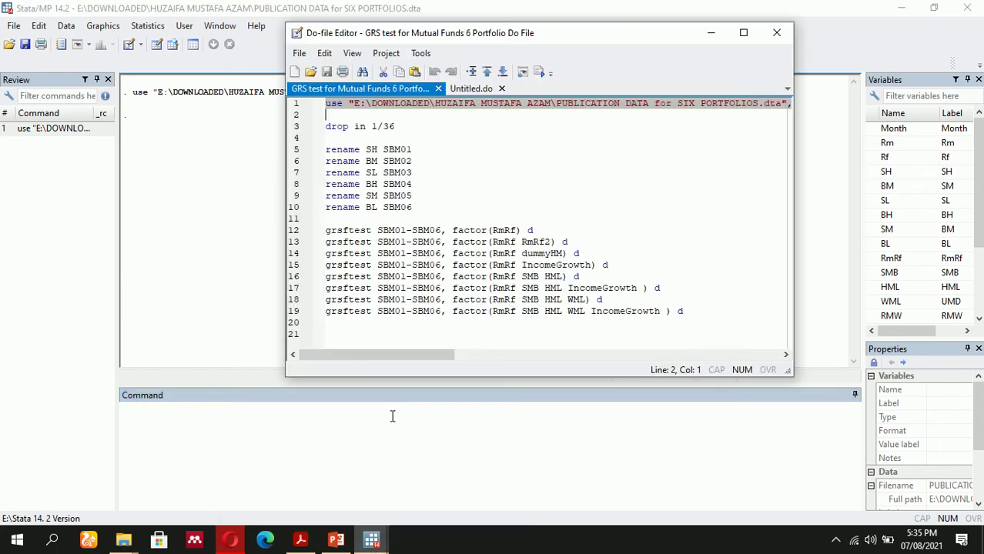
drag(302, 152, 298, 212)
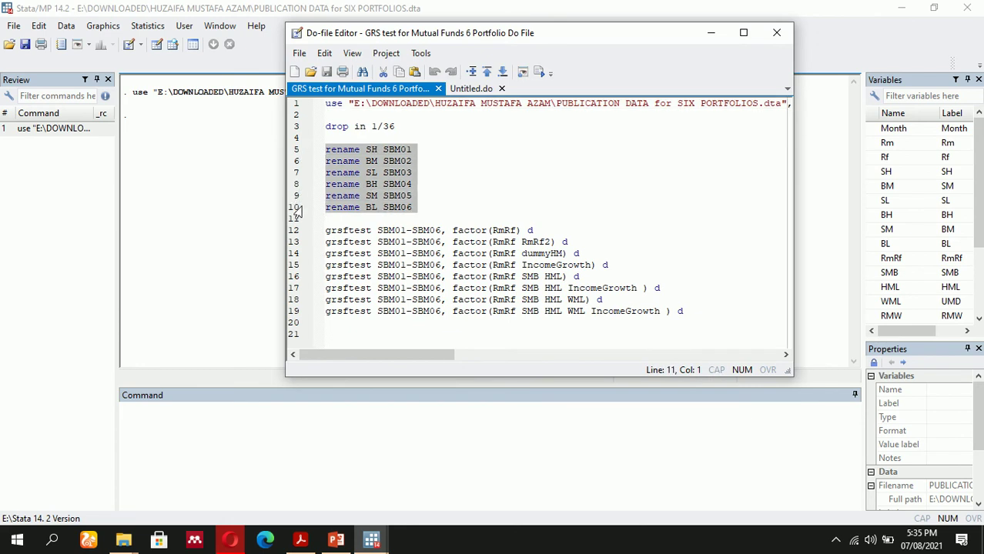
click(541, 73)
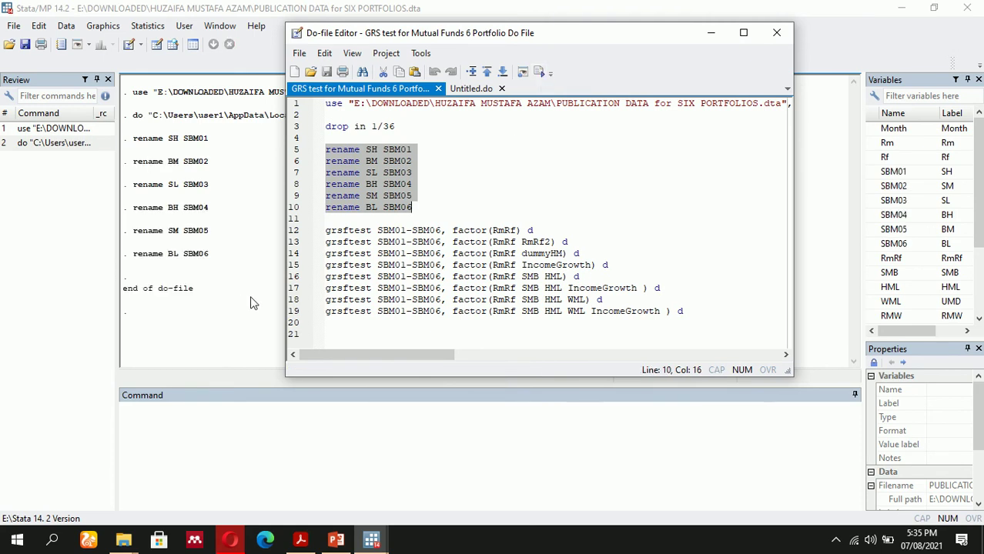
click(294, 232)
key(ctrl+c)
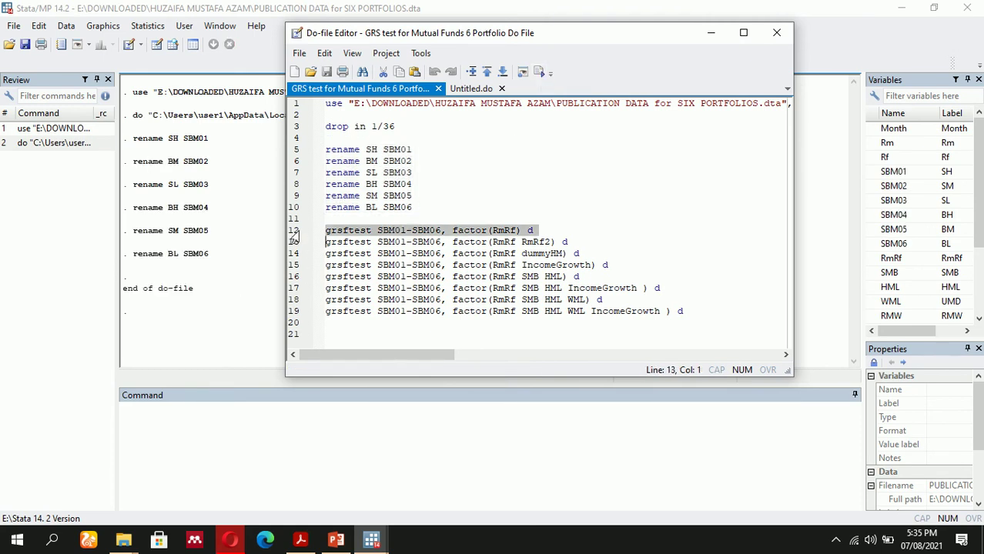
click(199, 421)
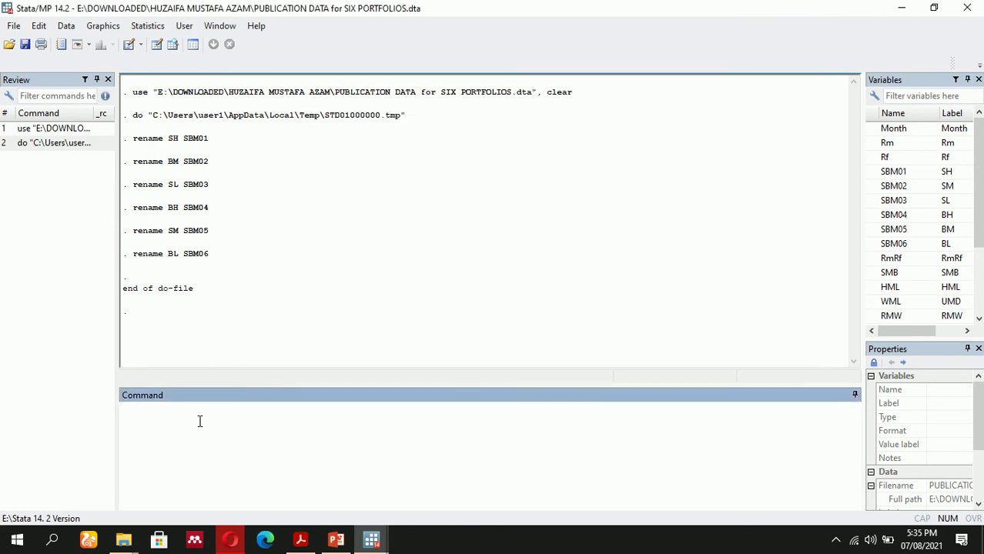
- Paste and run grsftest SBM01-SBM06, factor(RmRf) d in the Command window
key(ctrl+v)
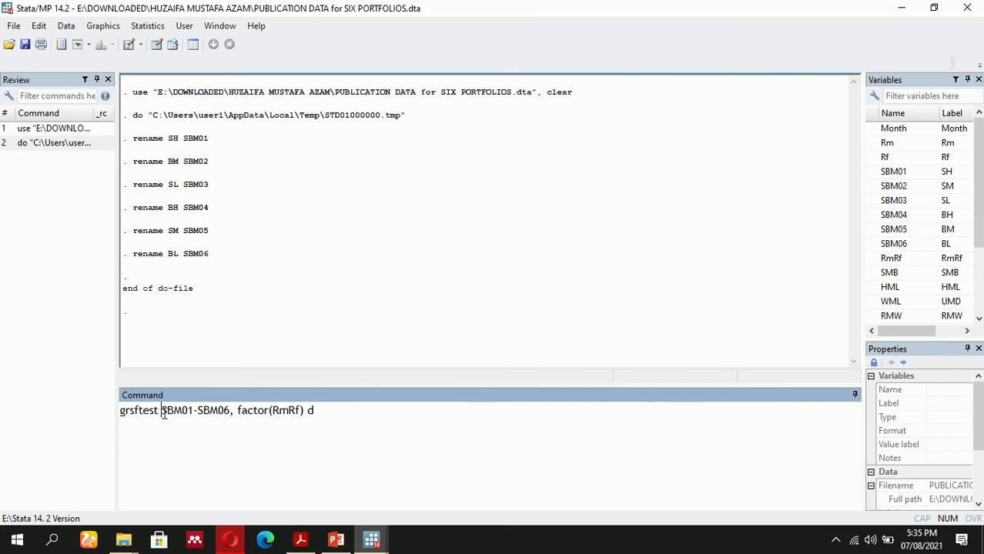
click(164, 413)
key(Right)
key(Right)
key(Right)
key(Right)
key(Right)
key(Right)
key(Right)
key(Right)
key(Right)
key(Right)
key(Right)
key(Right)
key(Right)
key(Right)
key(Right)
key(Right)
key(Right)
key(Right)
key(Right)
key(Right)
key(Right)
key(Right)
key(Right)
key(Right)
key(Right)
key(Return)
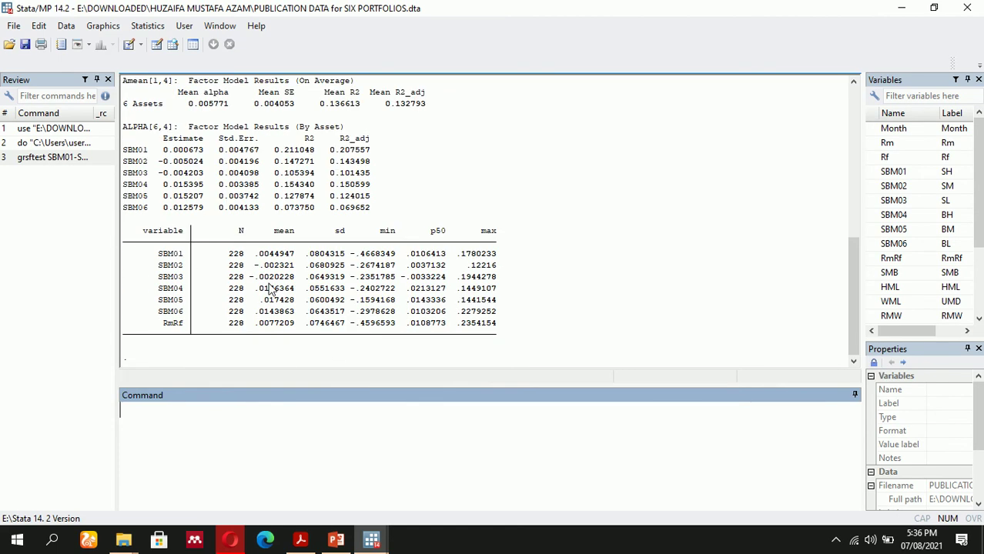
- Review mean alpha 0.005771 and GRS F-test 15.793596 (p 0.000000), then recall the grsftest command
drag(855, 316, 848, 235)
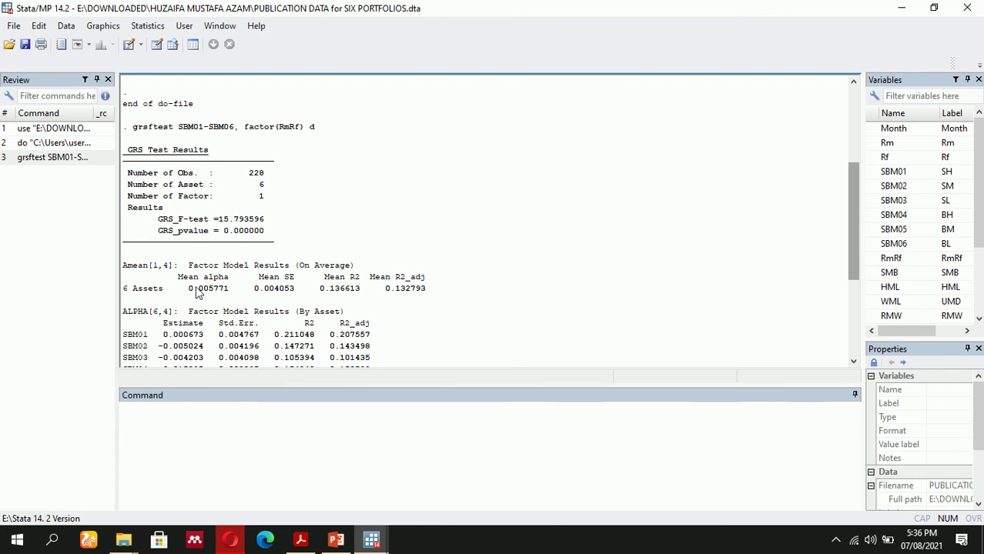
drag(178, 279, 228, 291)
mouse_move(855, 214)
mouse_down()
mouse_move(848, 304)
mouse_move(848, 220)
mouse_up()
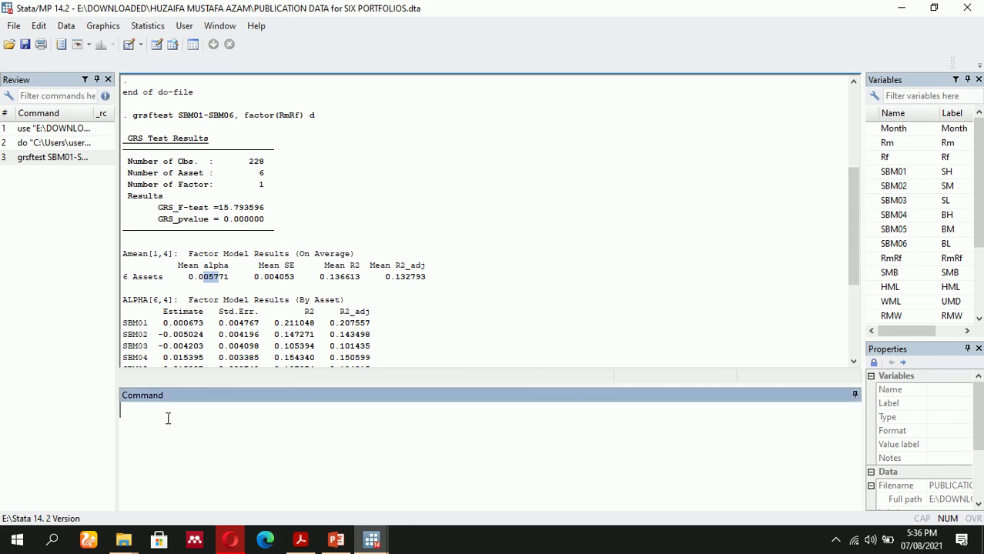
click(55, 162)
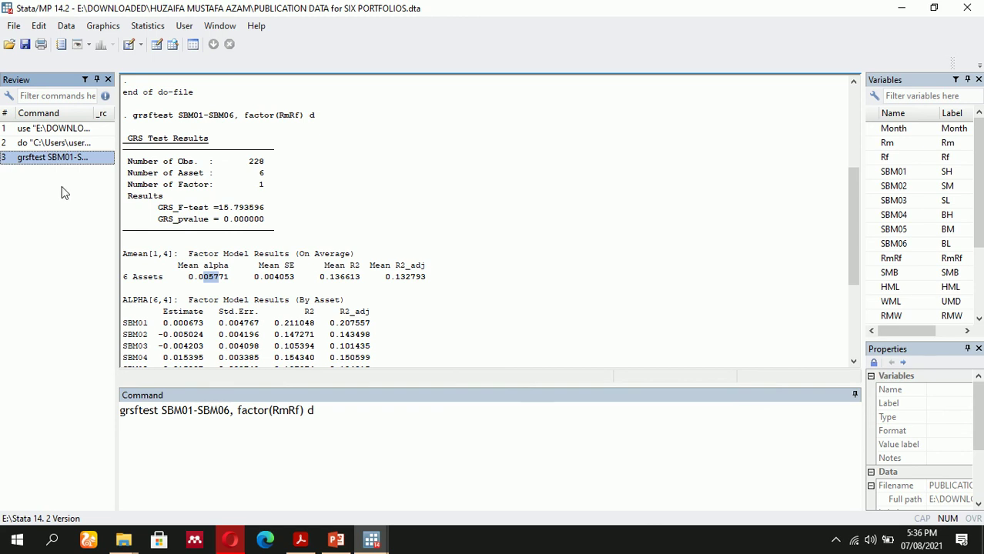
click(299, 411)
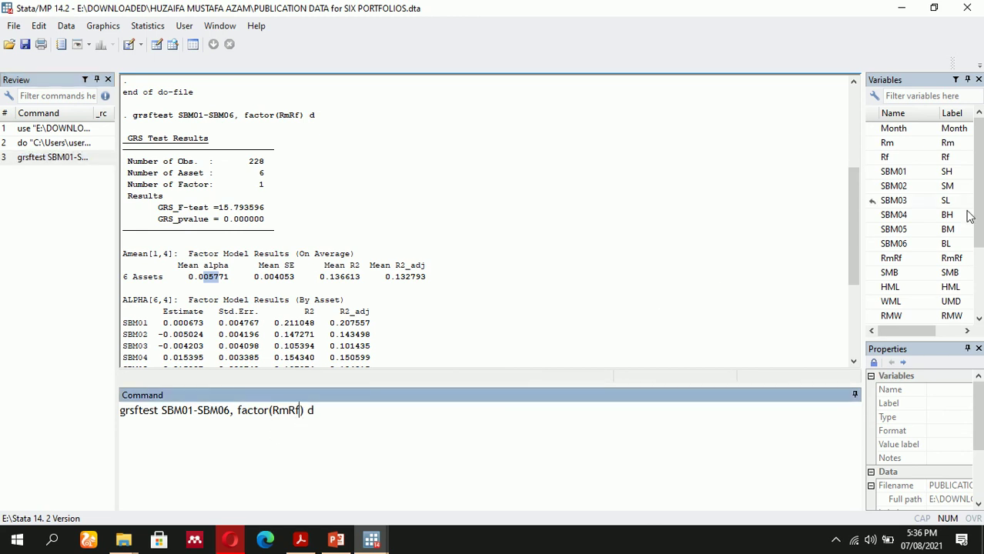
- Add SMB and HML to factor(RmRf) and run the three-factor grsftest
click(874, 274)
click(873, 289)
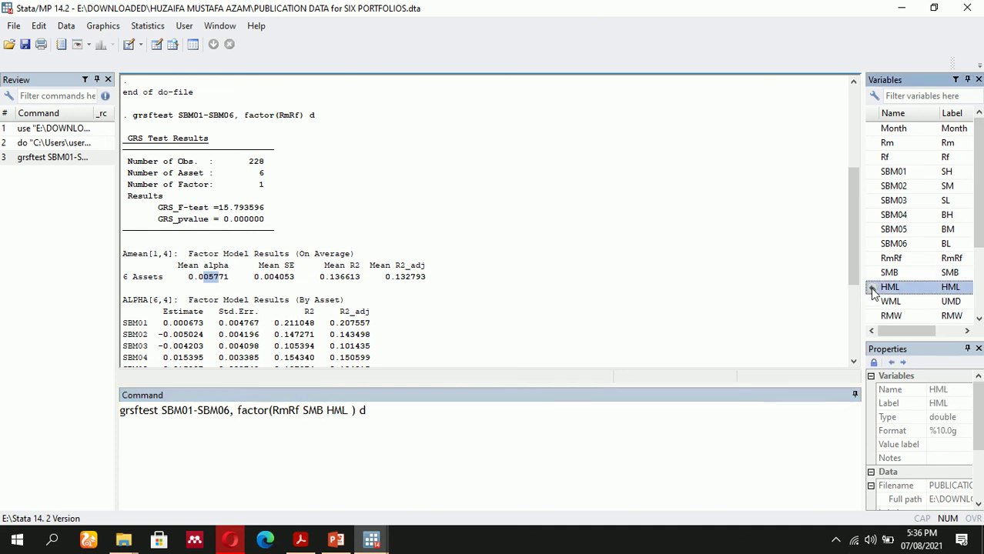
click(399, 411)
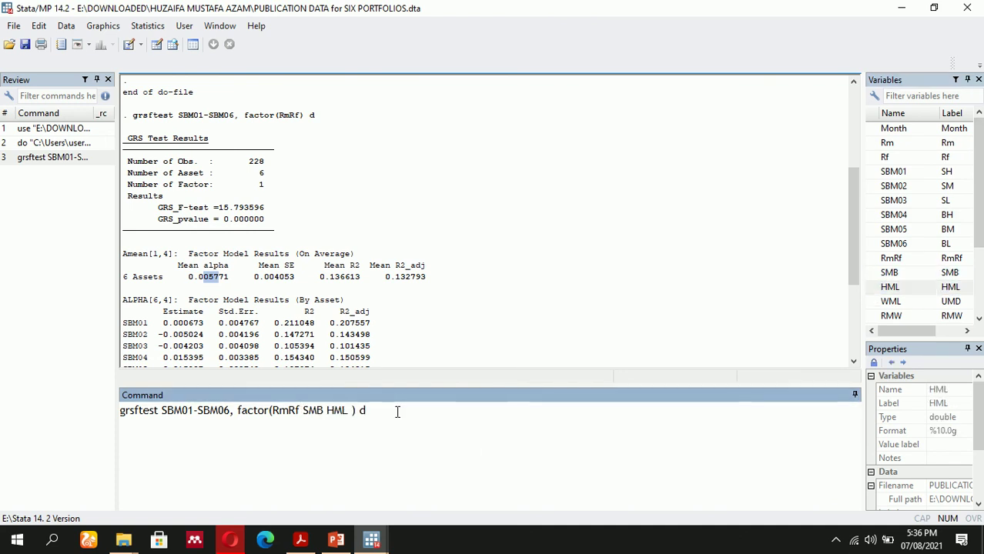
key(Return)
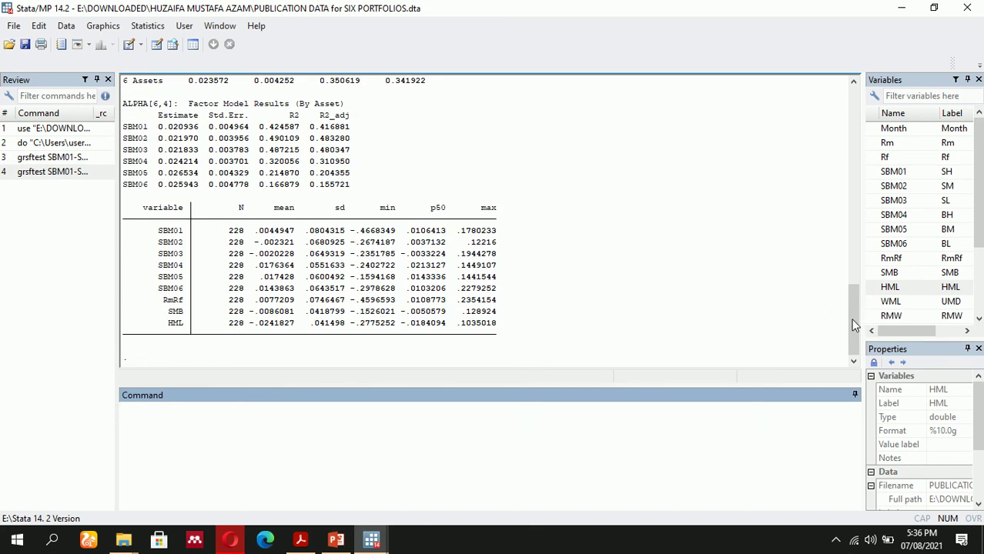
- Review the output showing 3 factors and GRS F-test 7.663603
drag(854, 325, 847, 259)
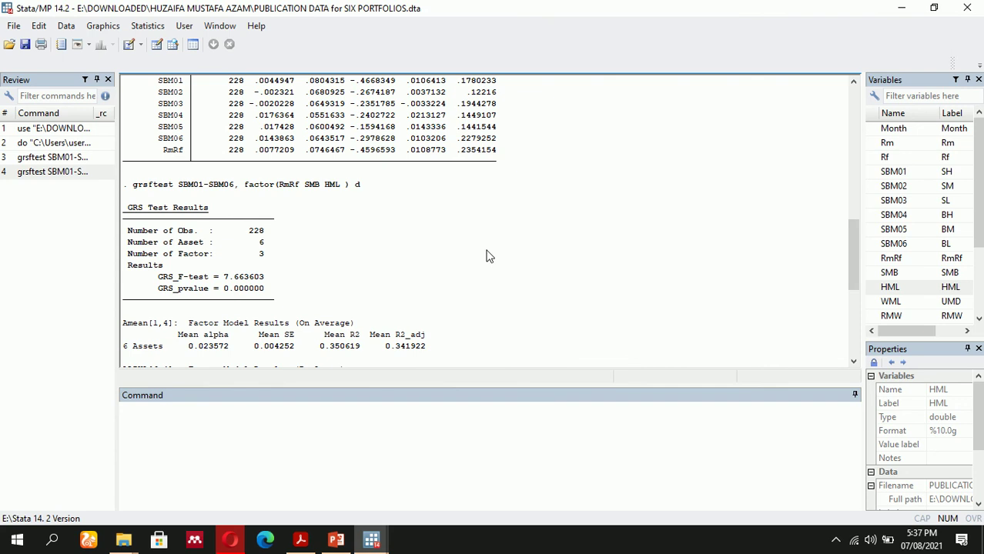
drag(127, 255, 279, 258)
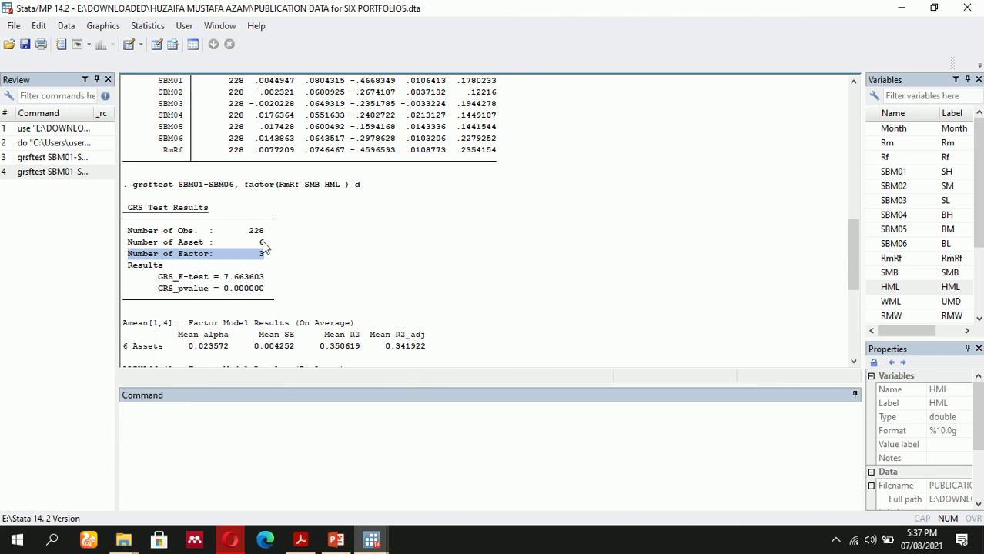
drag(159, 277, 182, 291)
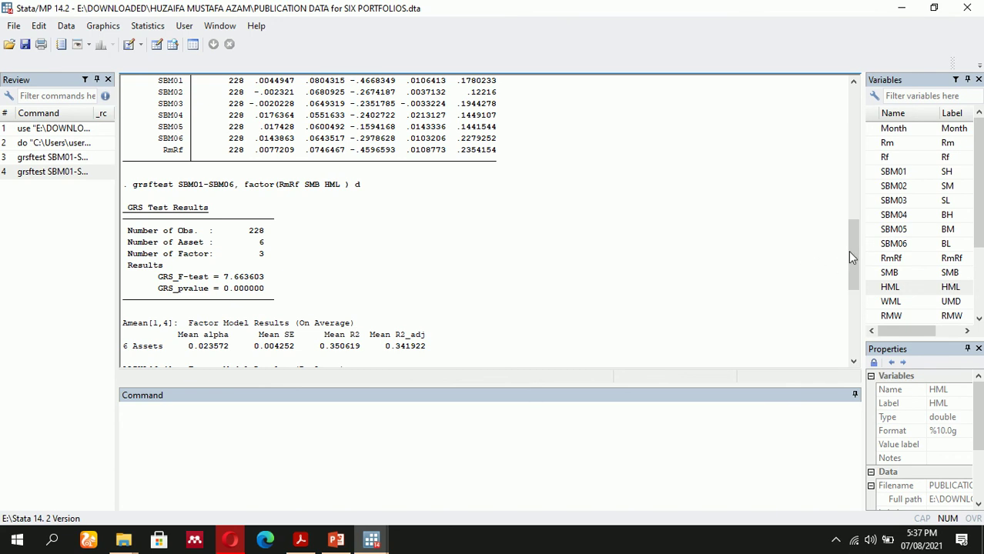
drag(851, 258, 859, 315)
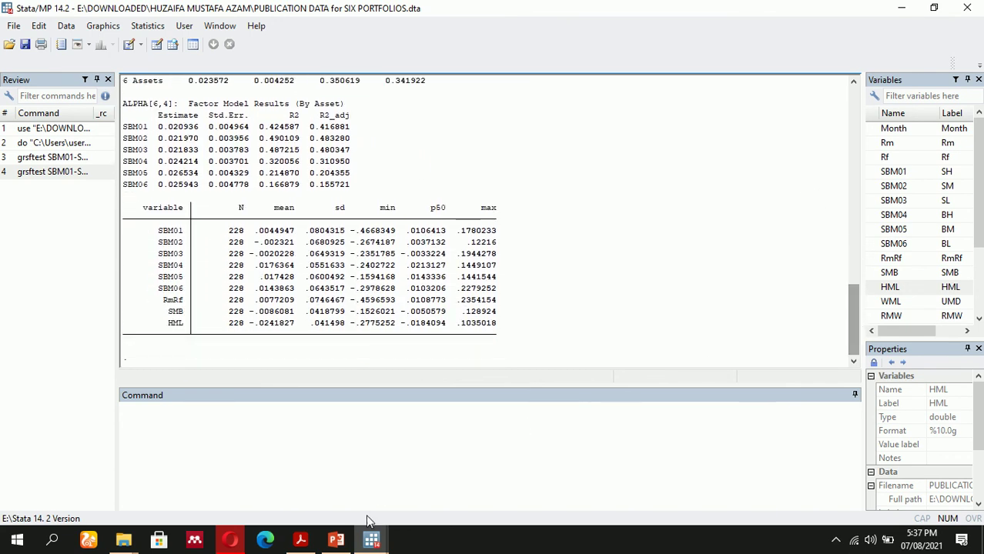
- Show PowerPoint's closing 'Best Regards… Thank you' slide 3, then open the screen recorder from the tray
click(336, 541)
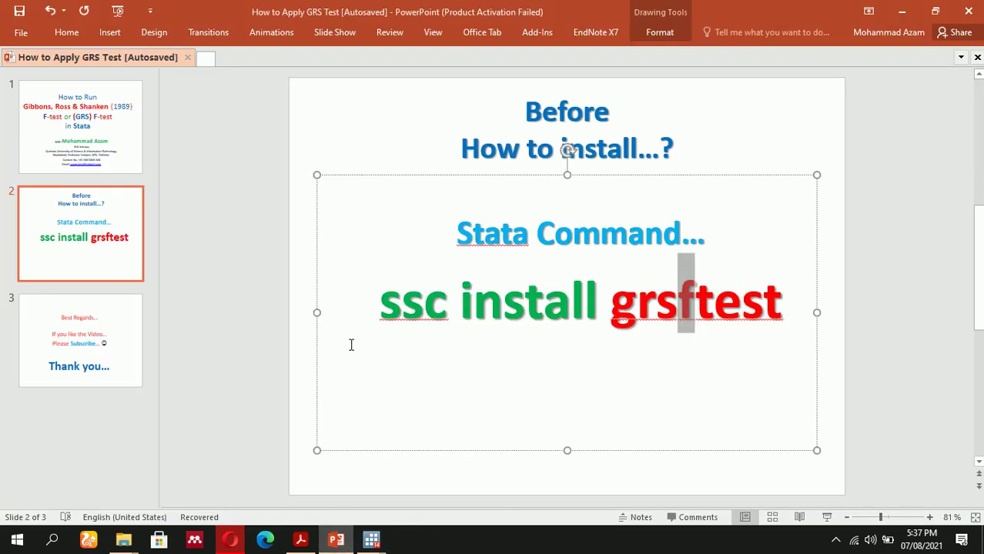
click(107, 331)
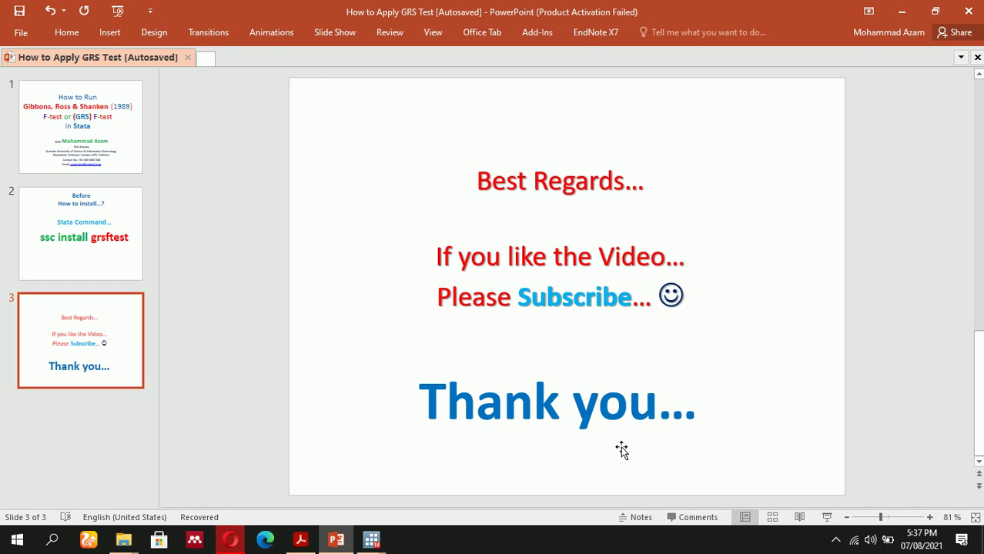
click(836, 539)
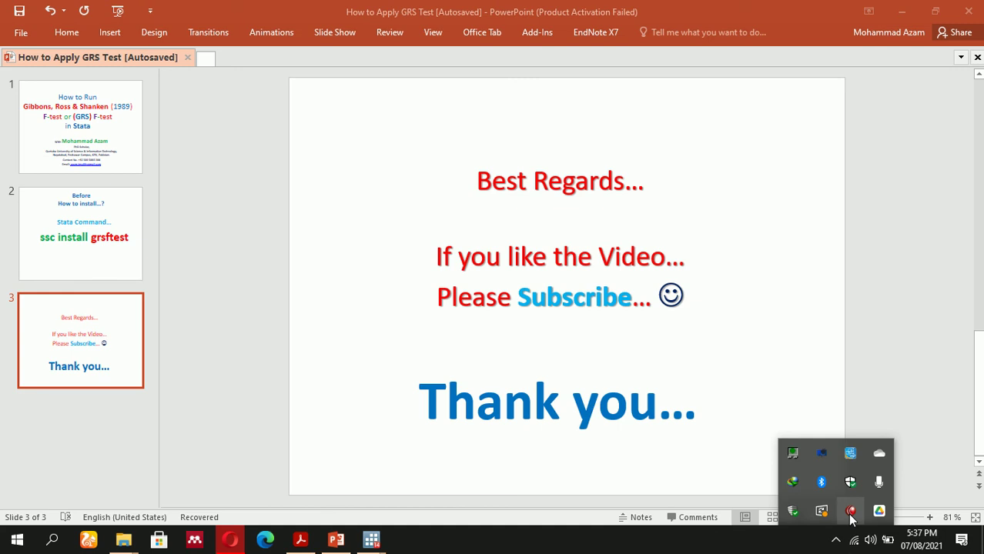
click(851, 512)
click(851, 513)
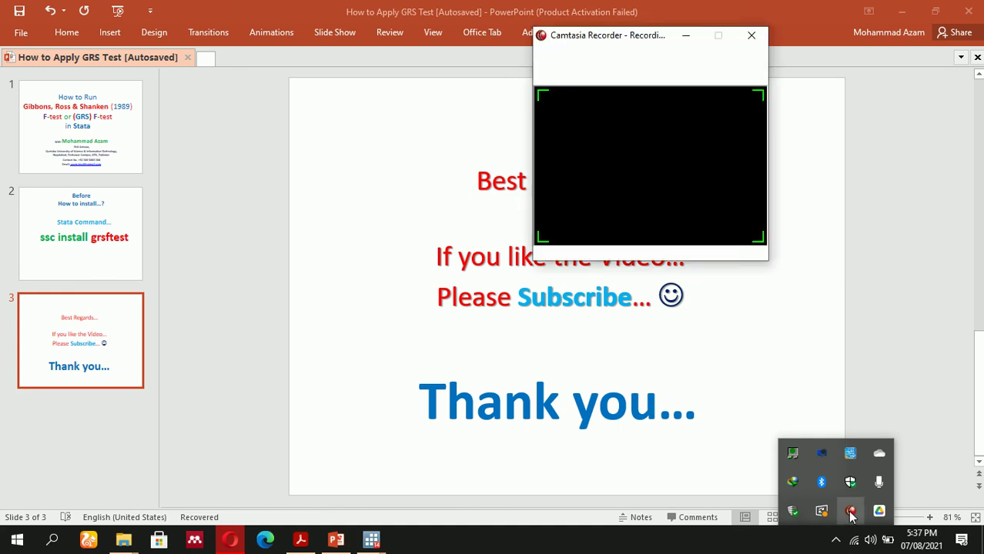